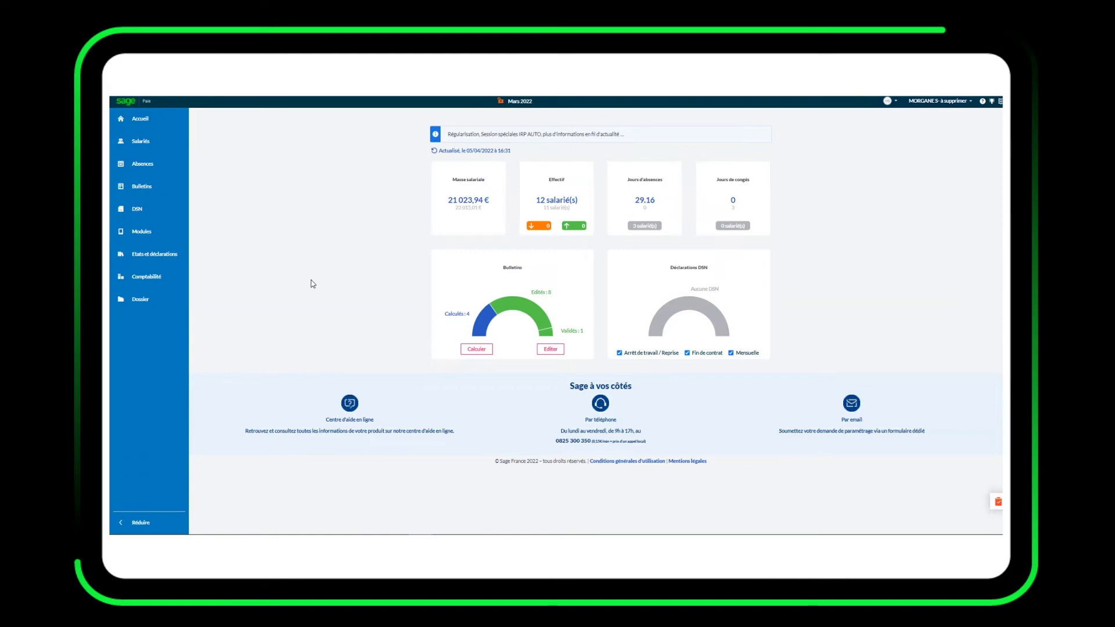
# Step: Open the accounting entry models and display the payroll journal PDF for Modèle personnel
pyautogui.click(166, 279)
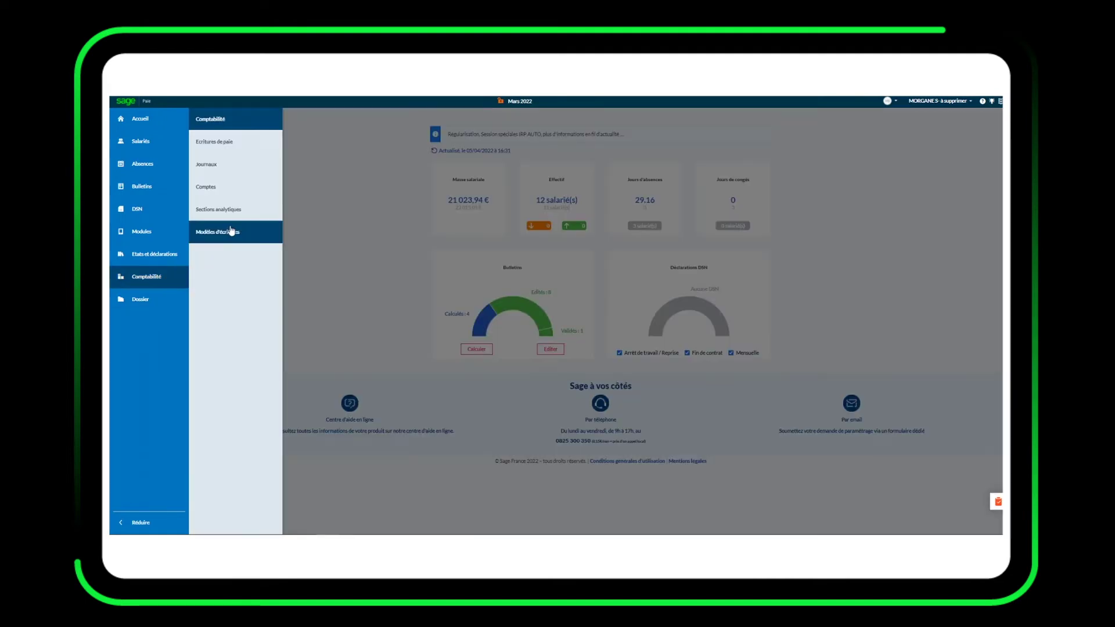
pyautogui.click(248, 232)
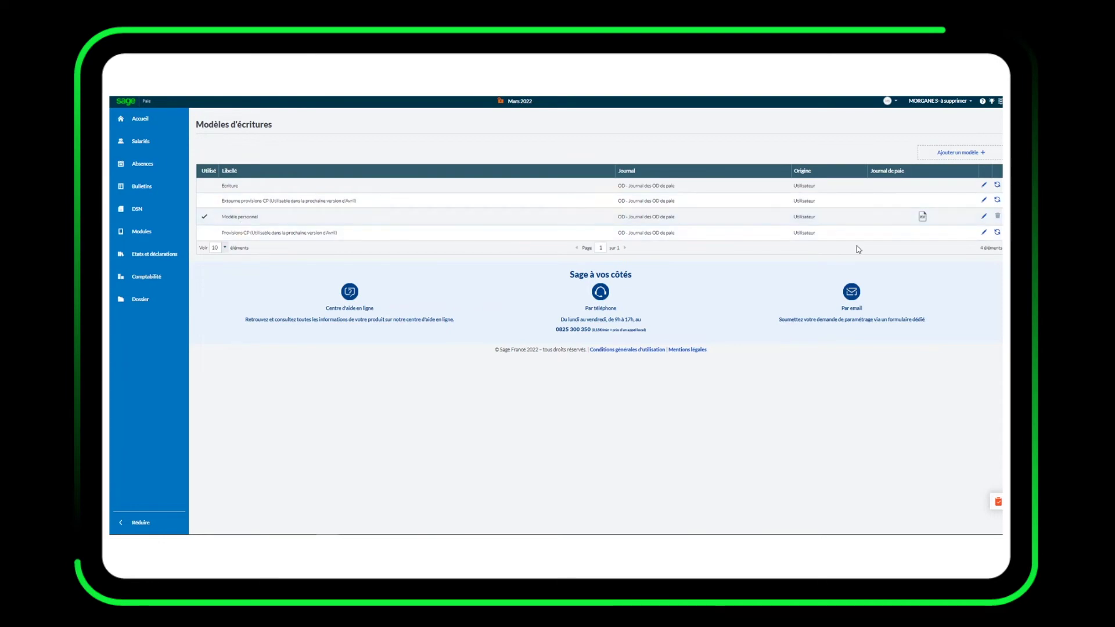
pyautogui.click(922, 218)
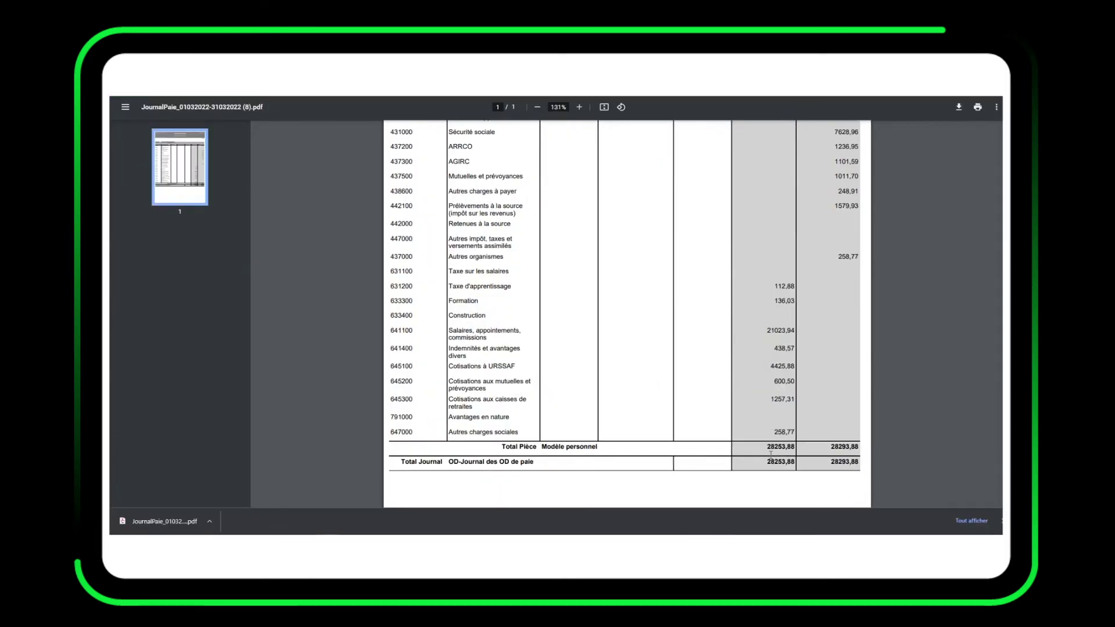
# Step: Compare the debit and credit totals in the payroll journal and examine the account lines for a missing amount
pyautogui.moveTo(791, 453); pyautogui.dragTo(783, 452)
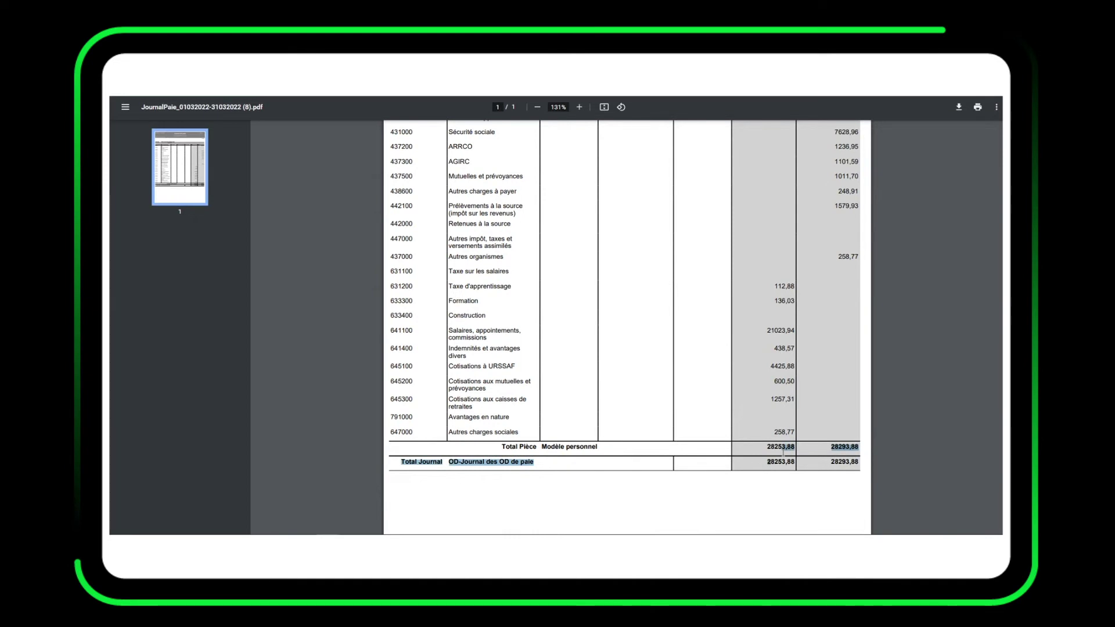
pyautogui.click(783, 452)
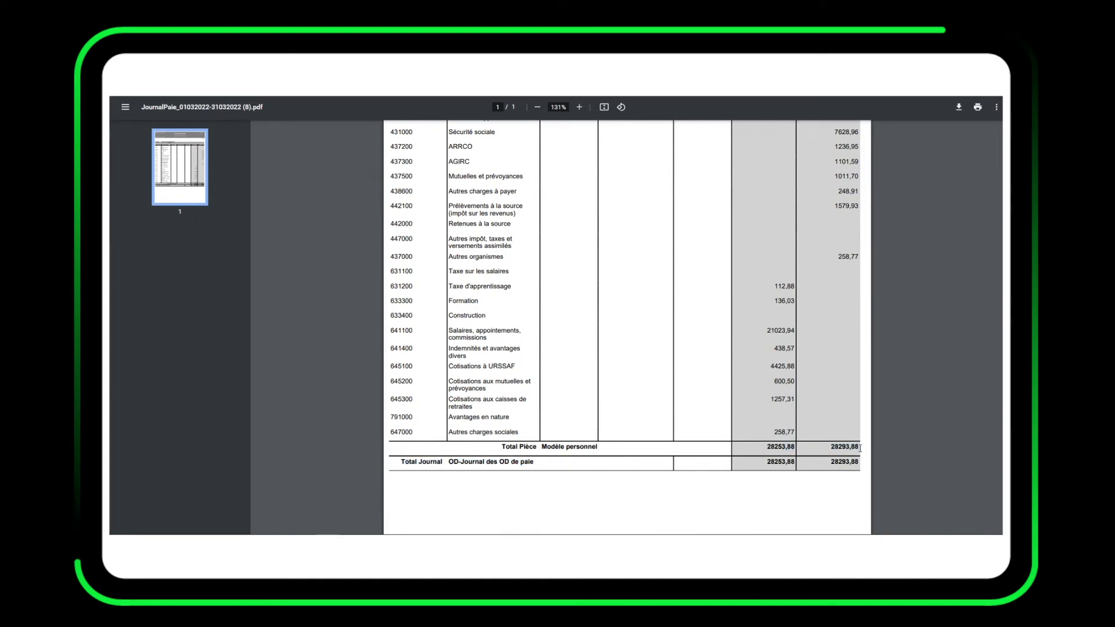
pyautogui.scroll(1, 856, 432)
pyautogui.scroll(2, 855, 430)
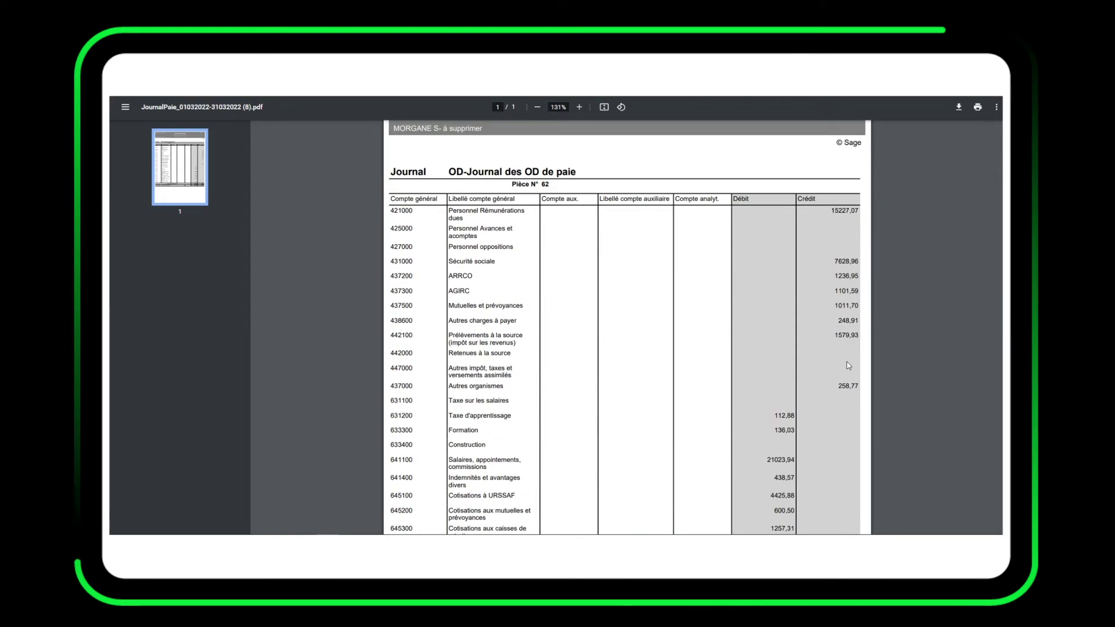
pyautogui.scroll(-4, 849, 365)
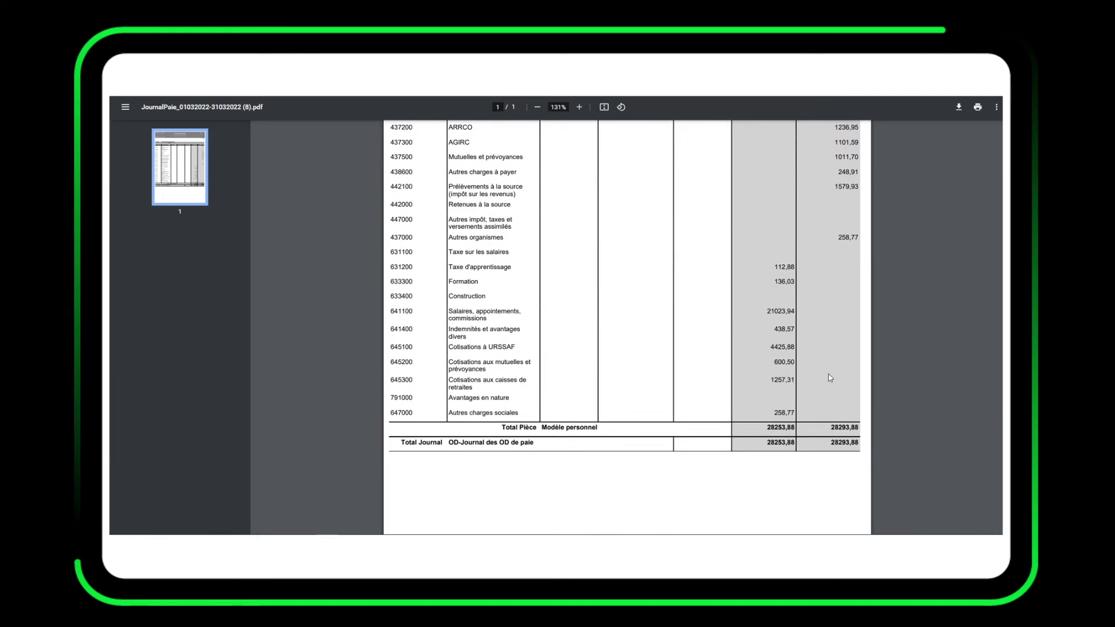
pyautogui.scroll(3, 829, 378)
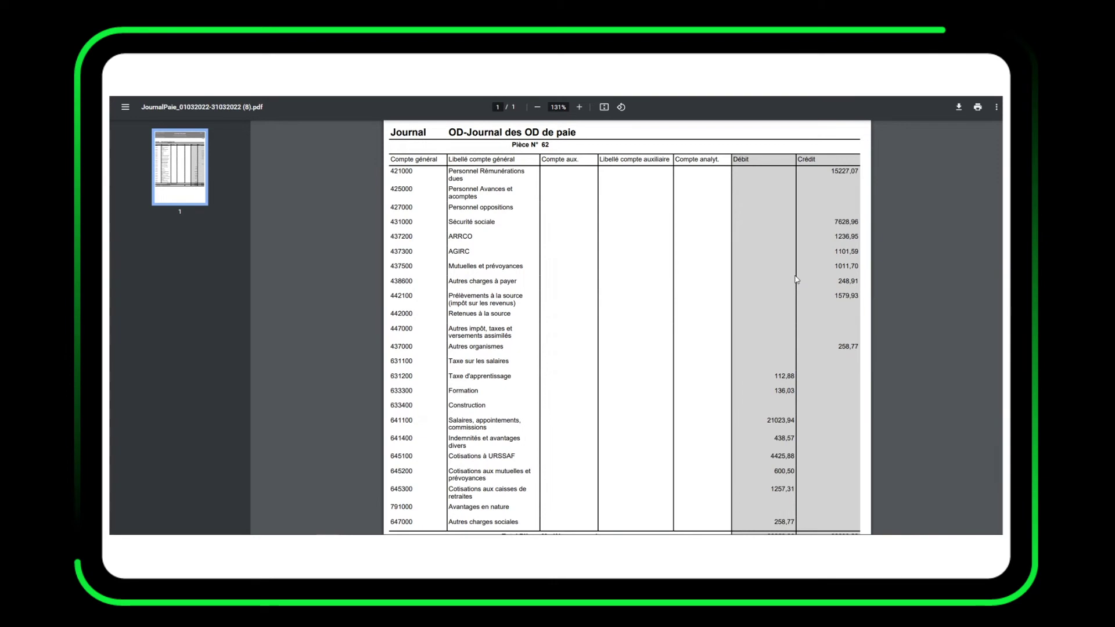
pyautogui.scroll(-2, 796, 279)
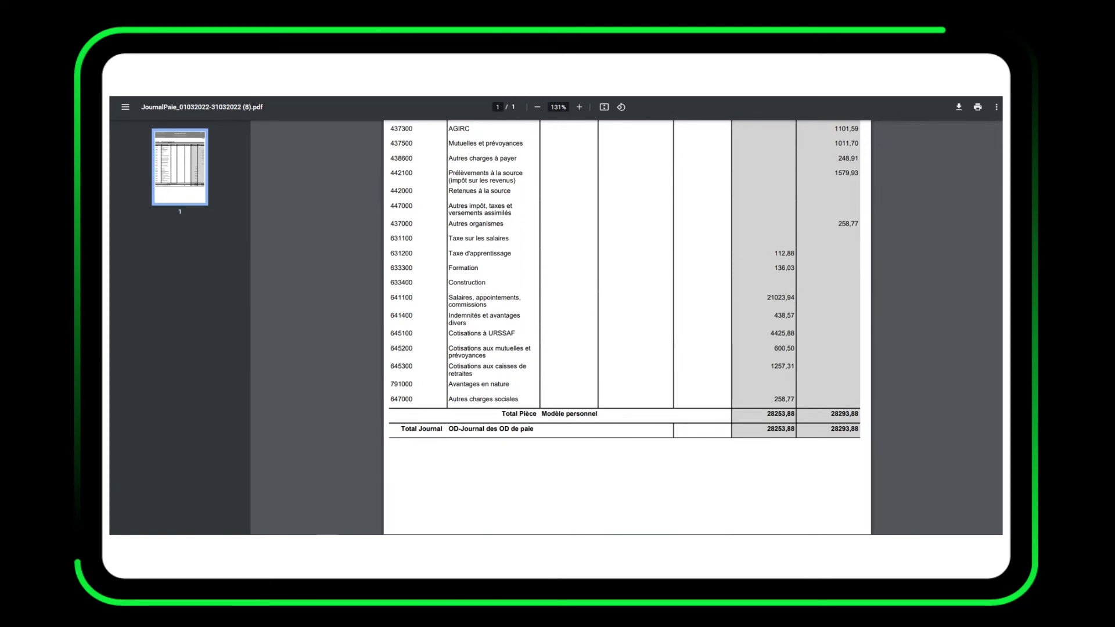
# Step: Return to the entry models and check the items assigned to account 437500 in Modèle personnel, leaving without changes
pyautogui.click(349, 69)
pyautogui.click(984, 216)
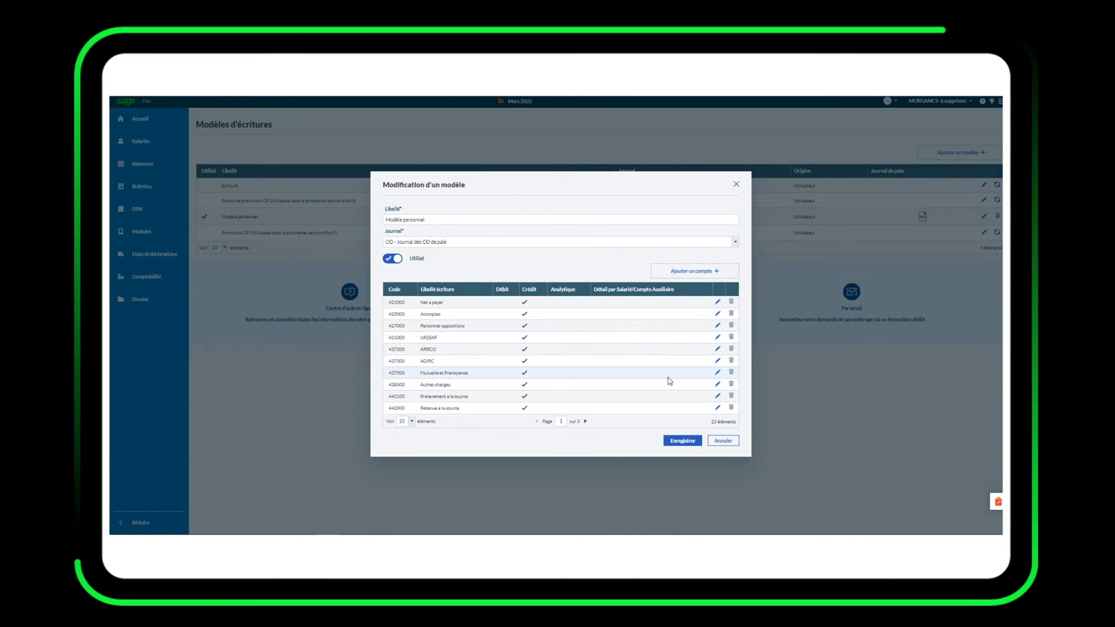
pyautogui.click(719, 374)
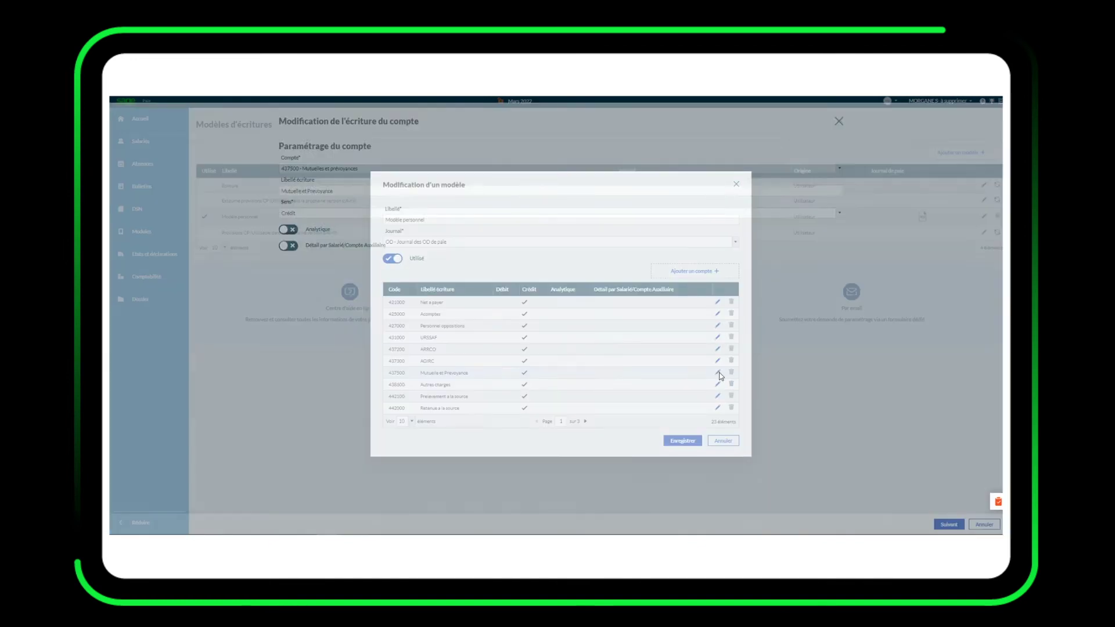
pyautogui.click(948, 524)
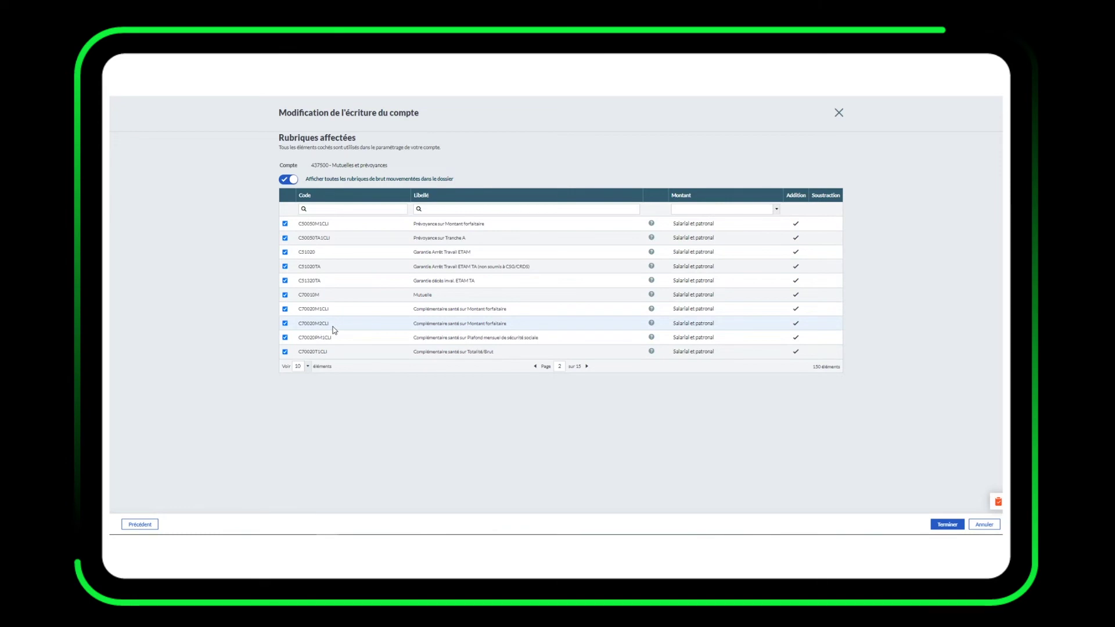
pyautogui.click(985, 525)
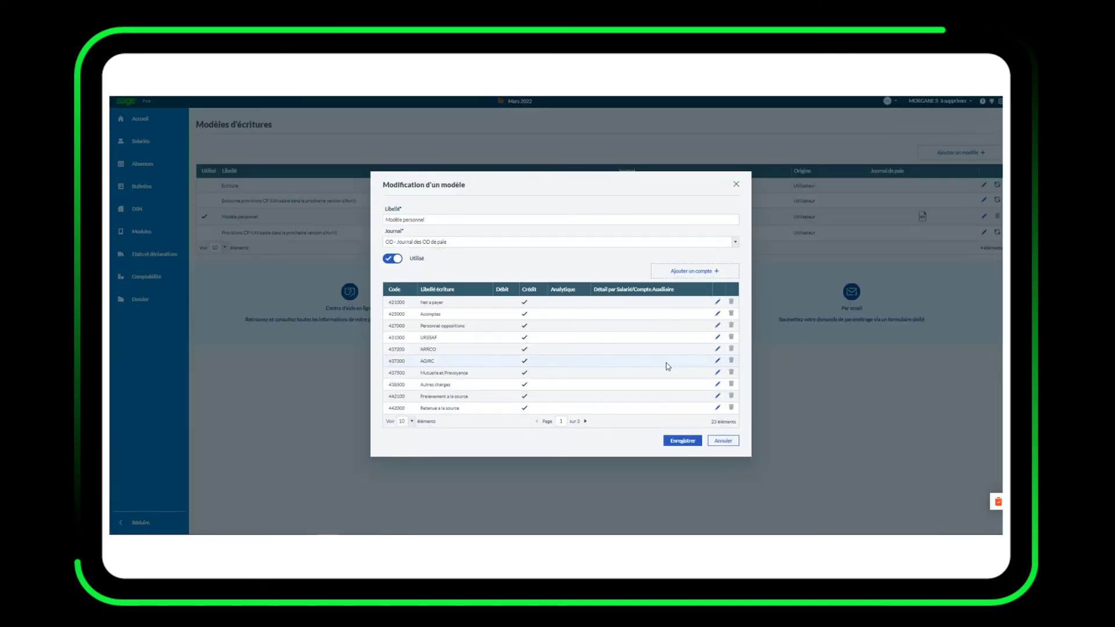
# Step: In the model's account 645200, filter the assigned items by code C70020M2 and include C70020M2CLI
pyautogui.click(585, 422)
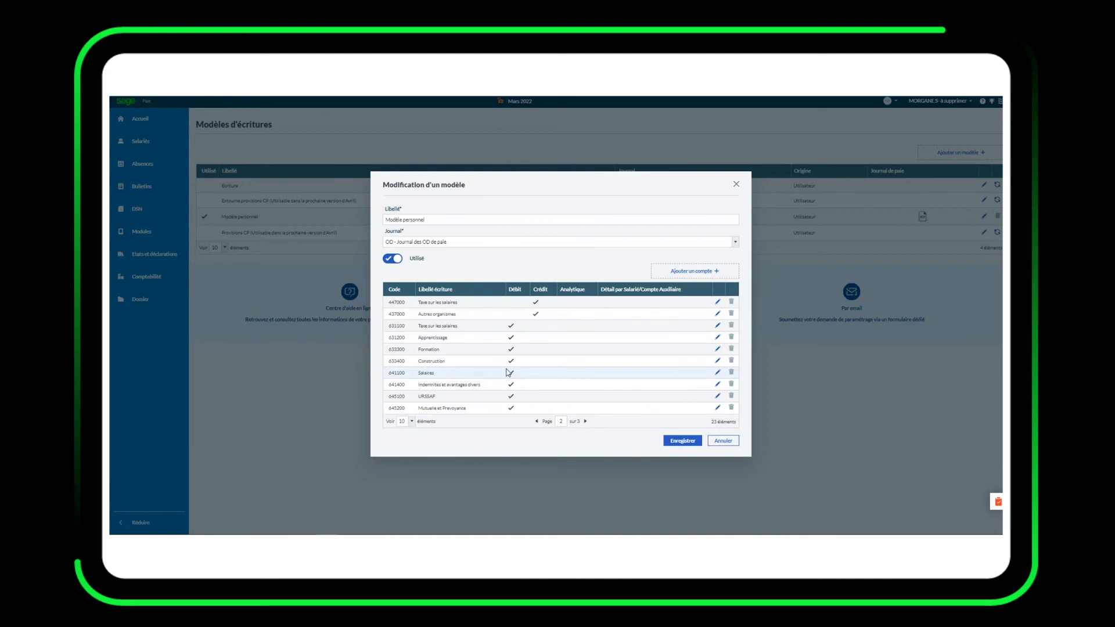
pyautogui.click(718, 409)
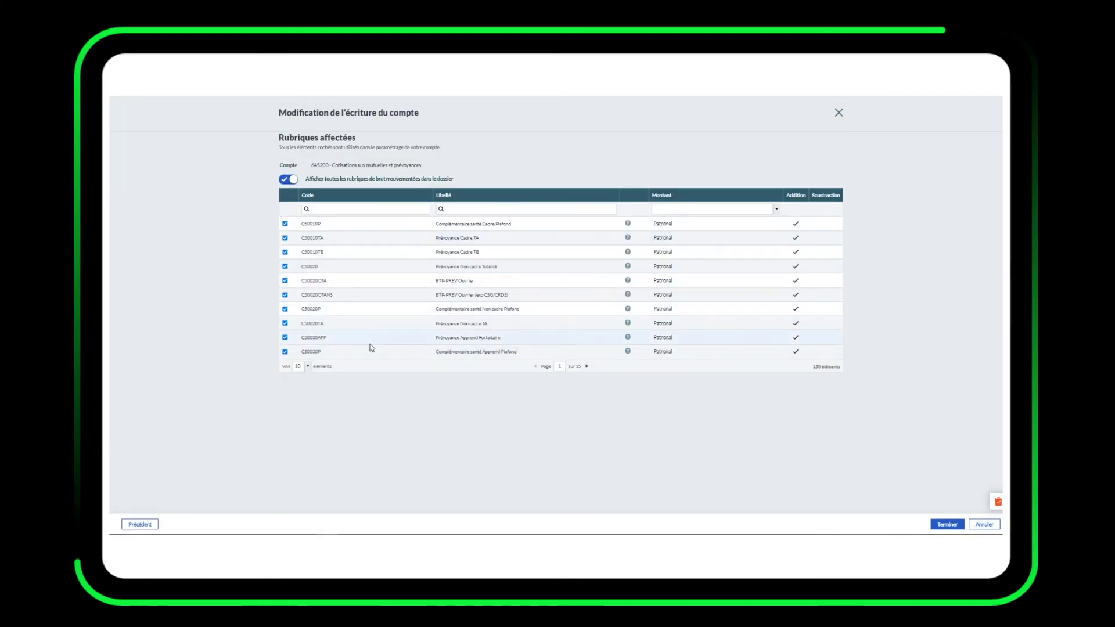
pyautogui.click(587, 367)
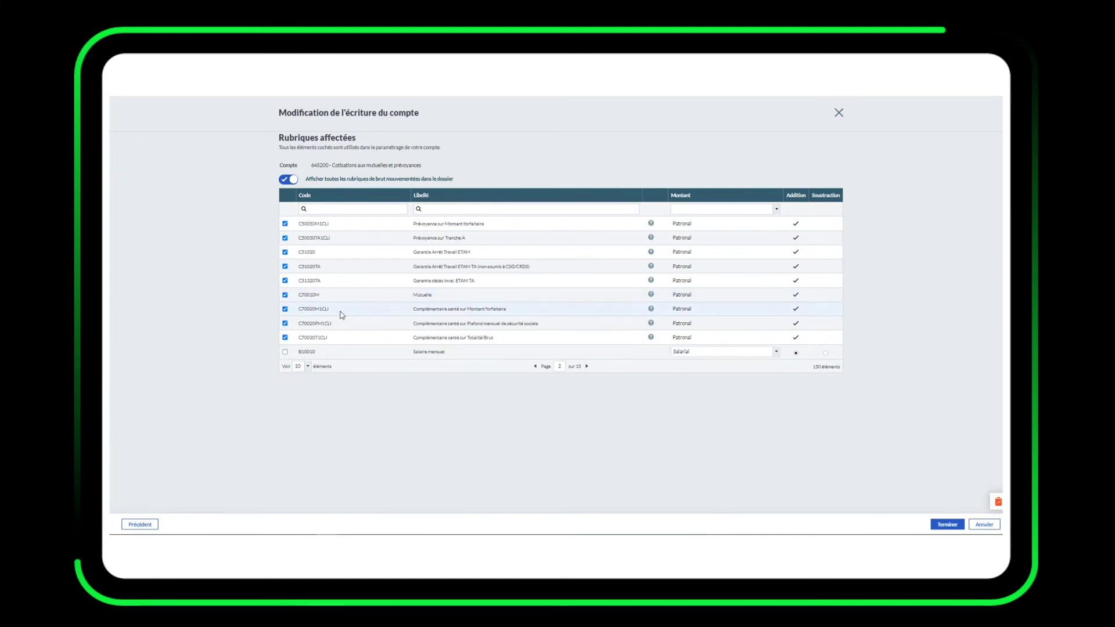
pyautogui.click(329, 209)
pyautogui.write('C70020M2')
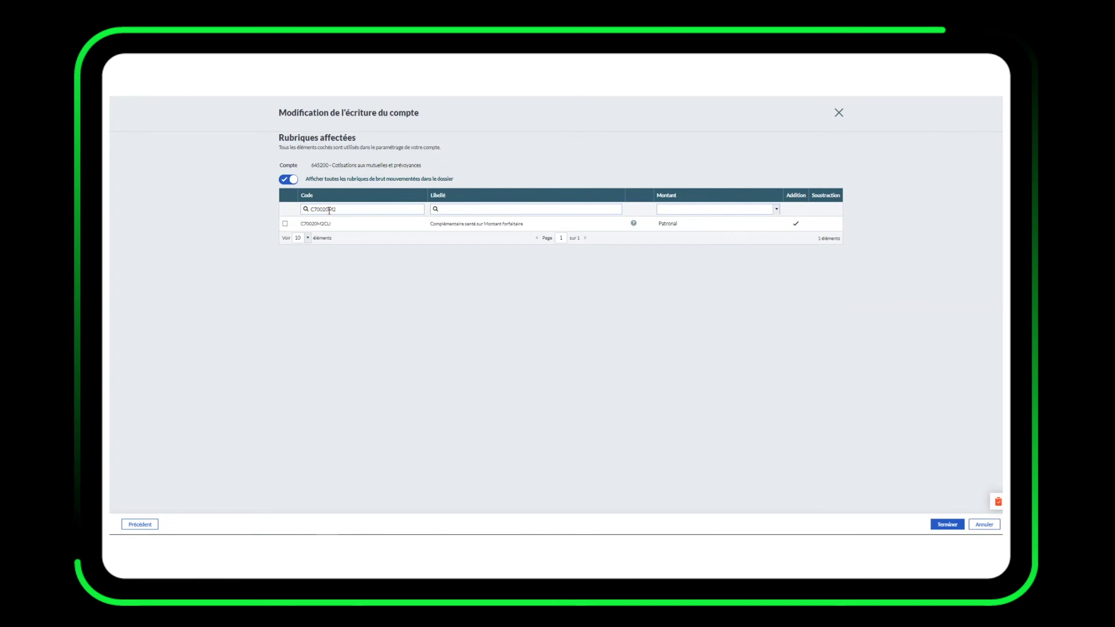
pyautogui.click(285, 224)
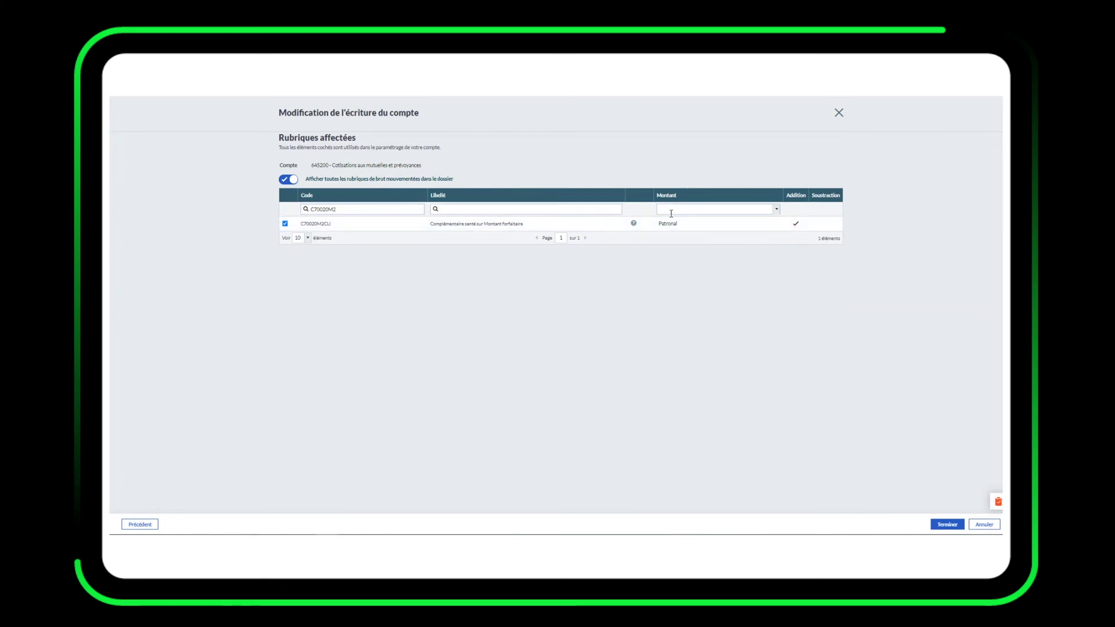
# Step: Clear the item code filter, finish the account 645200 changes and save Modèle personnel
pyautogui.click(408, 211)
pyautogui.press('BackSpace')
pyautogui.press('BackSpace')
pyautogui.press('BackSpace')
pyautogui.press('BackSpace')
pyautogui.press('BackSpace')
pyautogui.press('BackSpace')
pyautogui.press('BackSpace')
pyautogui.press('BackSpace')
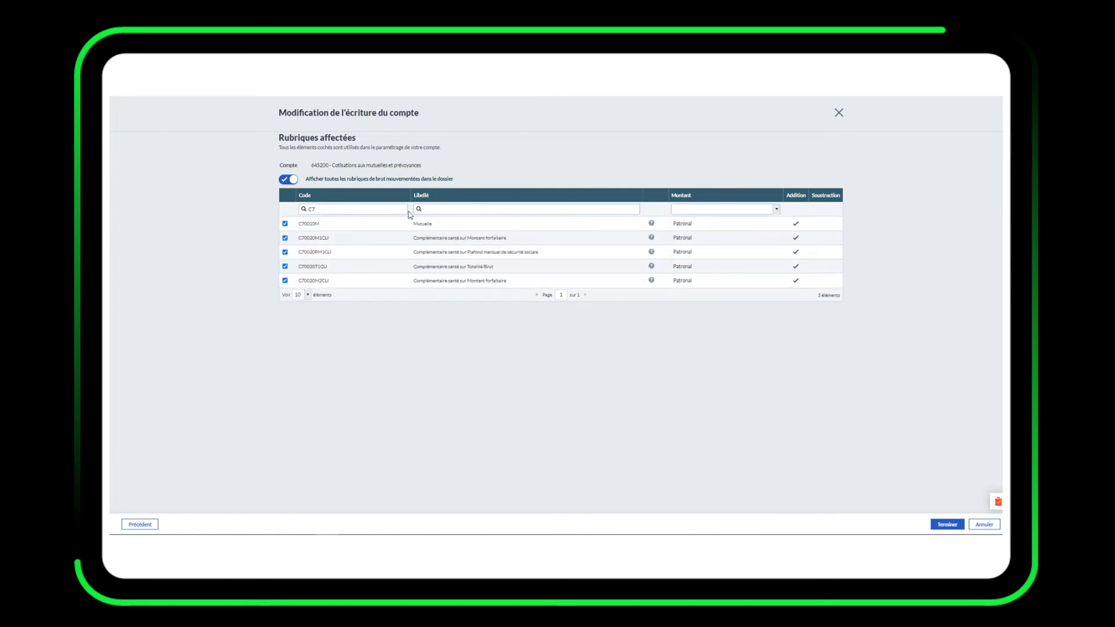
pyautogui.click(587, 367)
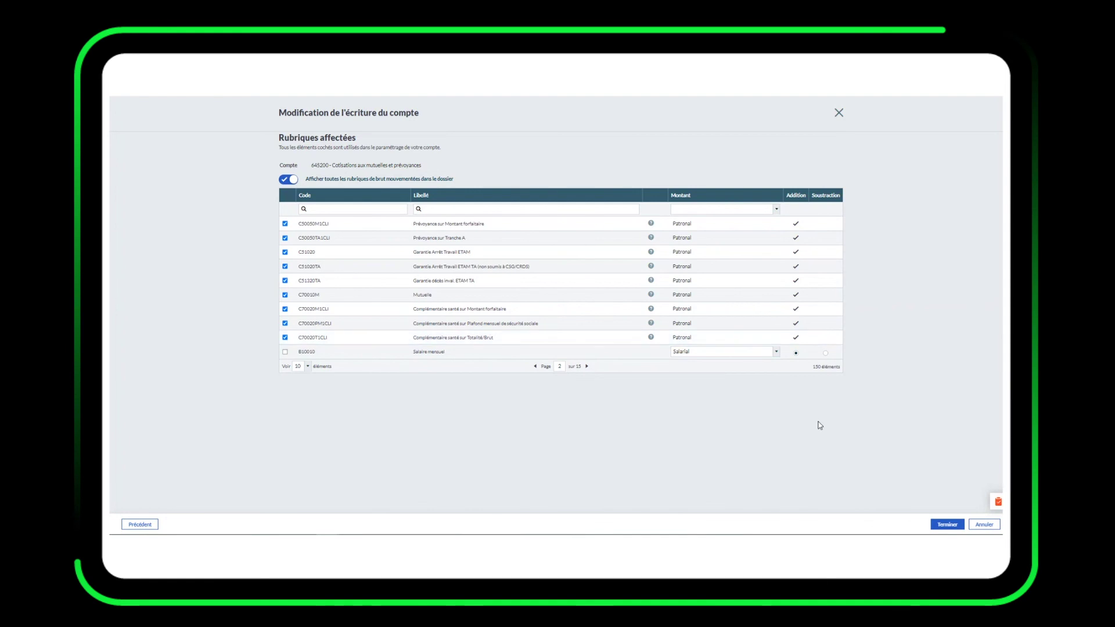
pyautogui.click(947, 525)
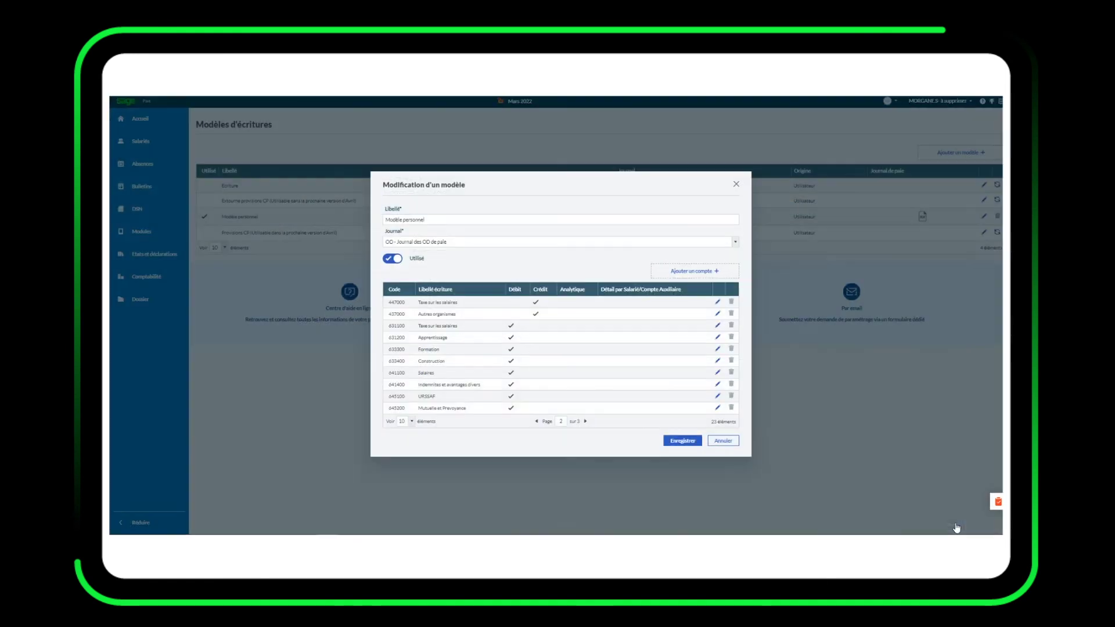
pyautogui.click(682, 441)
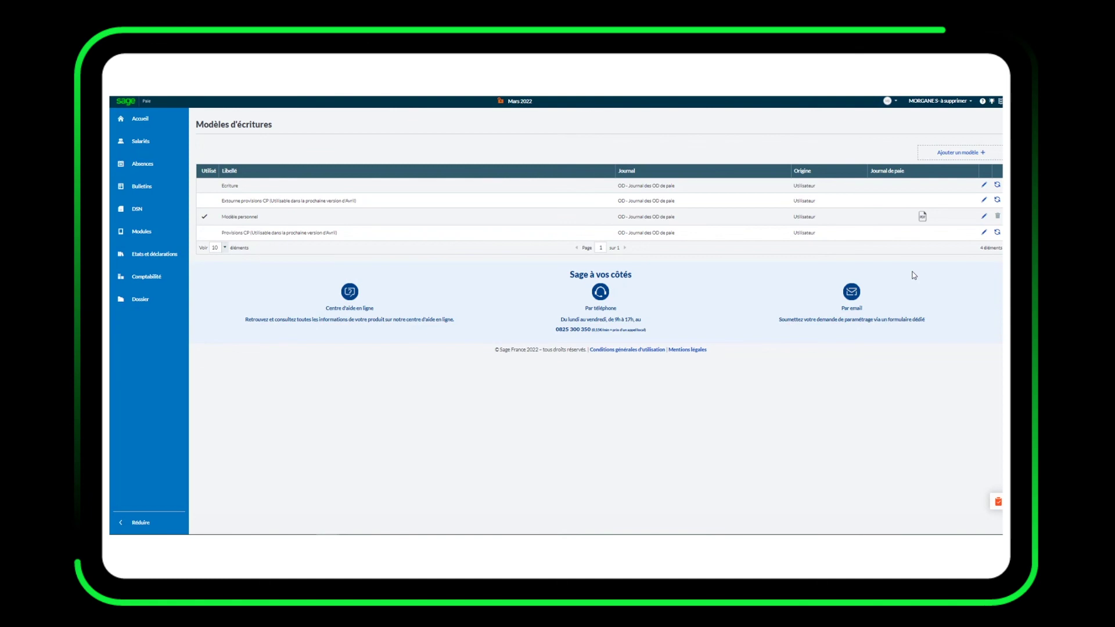
# Step: Reopen the payroll journal PDF for Modèle personnel and check that the total debit matches the total credit
pyautogui.click(922, 216)
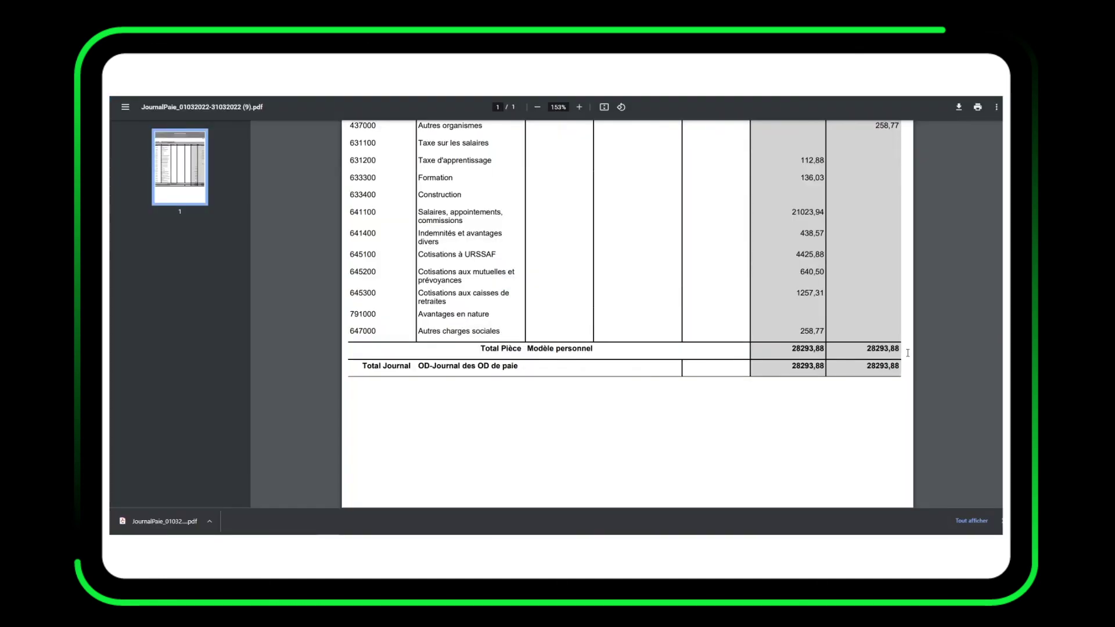
pyautogui.moveTo(822, 350); pyautogui.dragTo(789, 353)
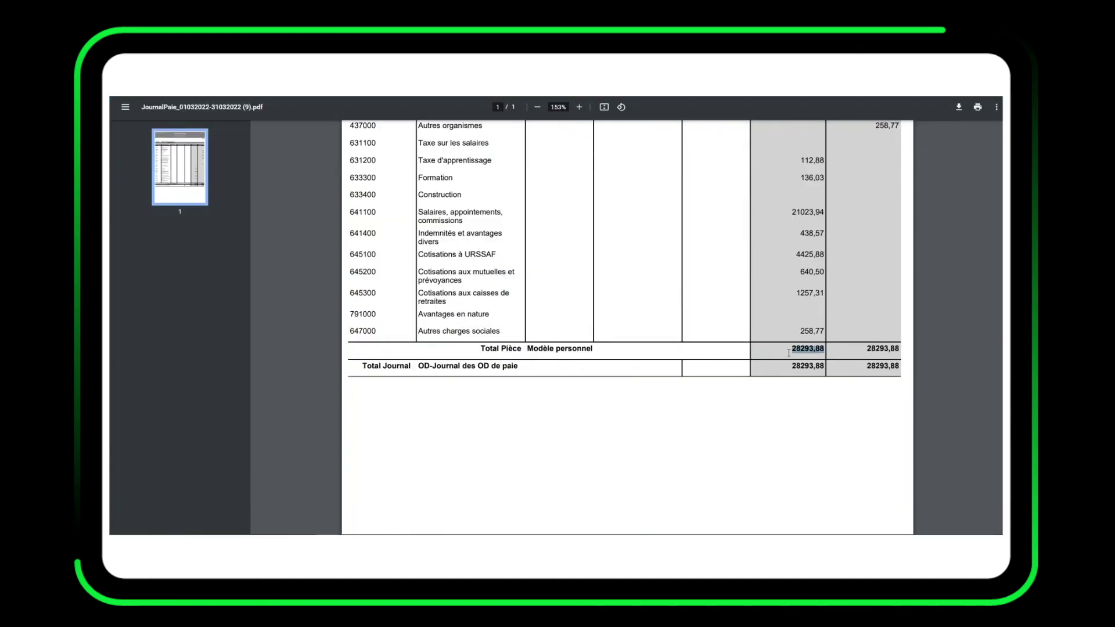